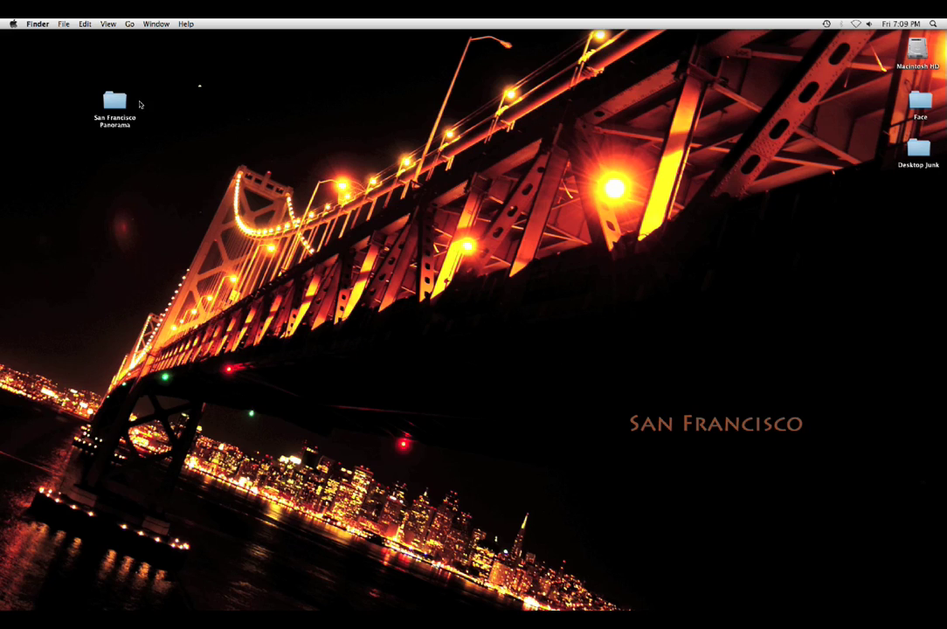
Open the San Francisco Panorama folder and select DSC_4071.jpg
double_click(120, 101)
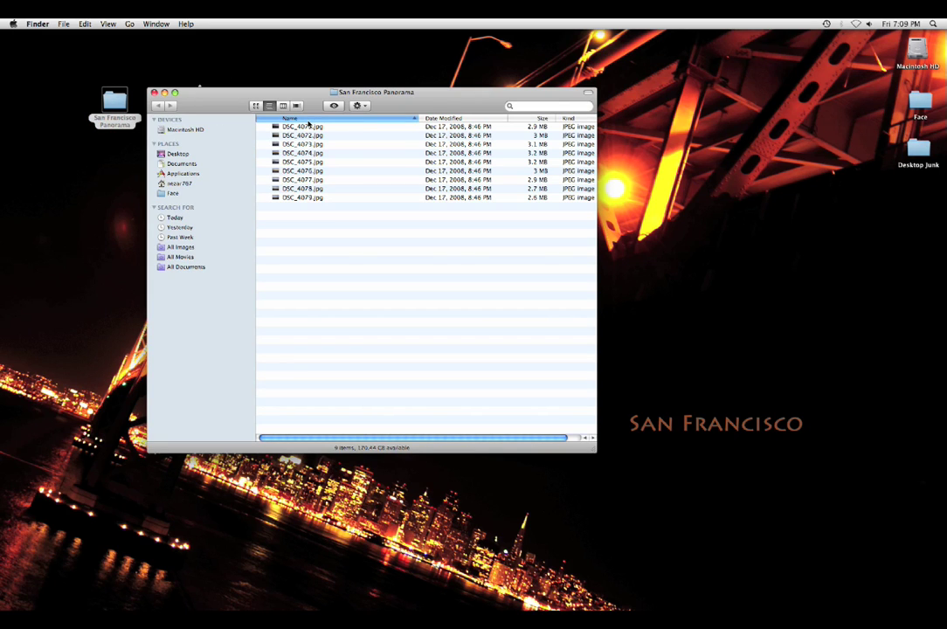
click(304, 127)
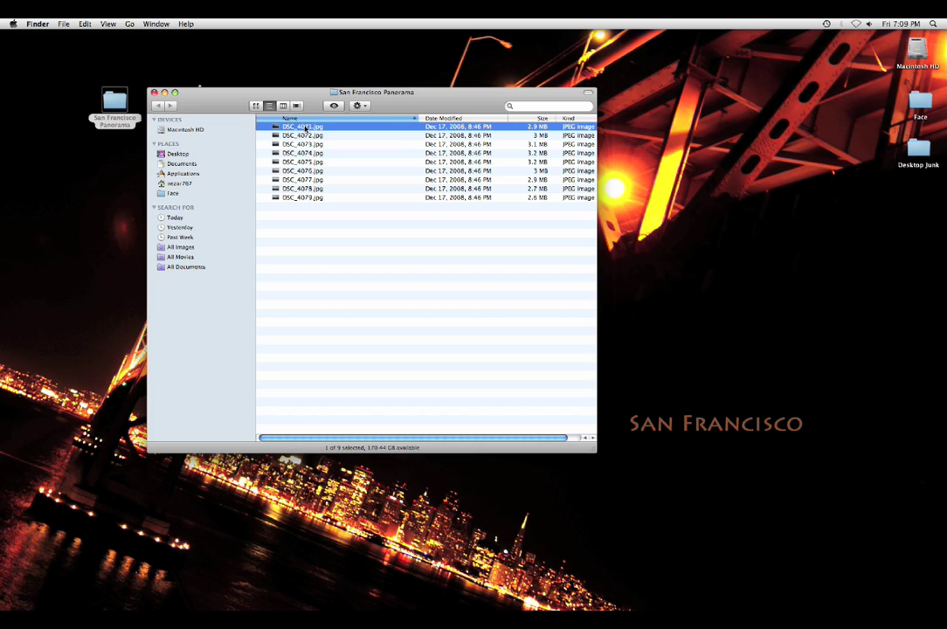
Quick Look DSC_4071.jpg and enlarge the preview to nearly fill the screen
key(space)
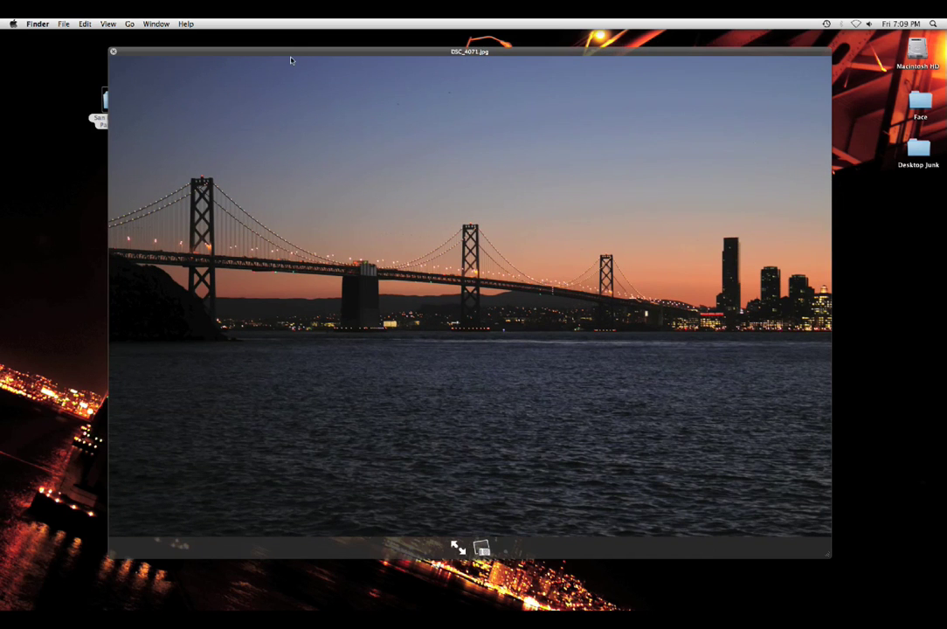
drag(253, 48, 186, 38)
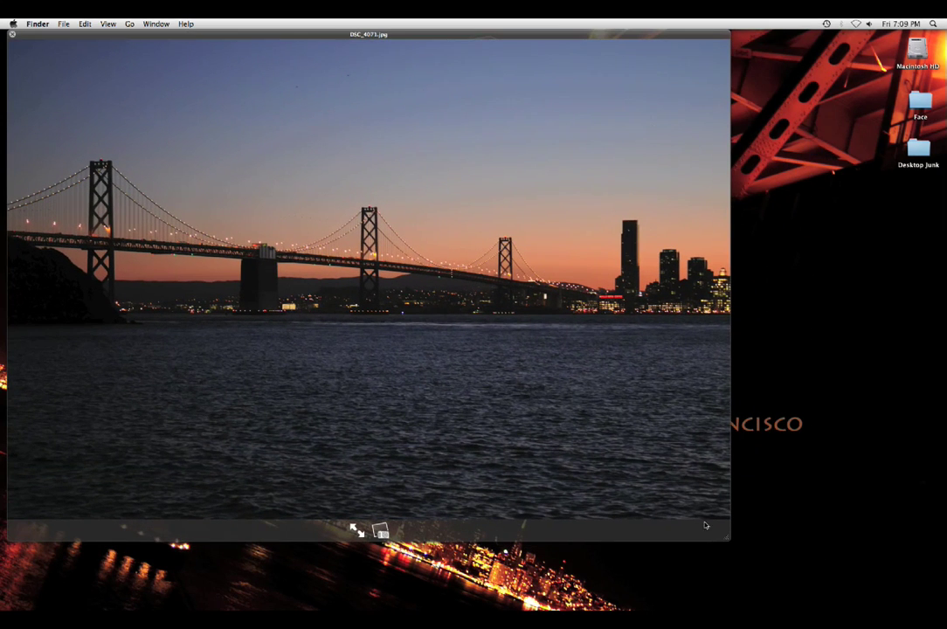
drag(727, 540, 941, 603)
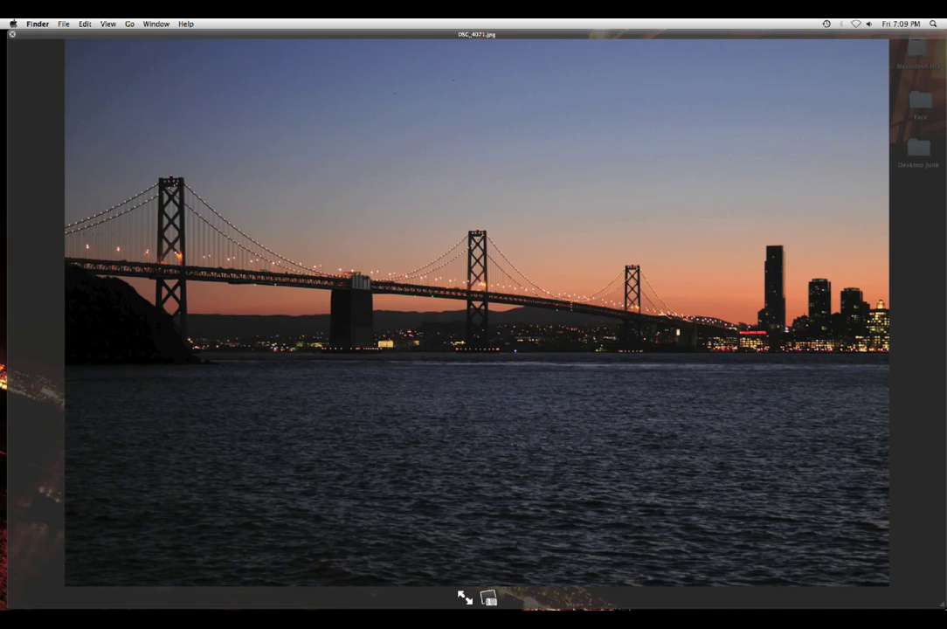
Flip forward through the DSC skyline photos, then back to DSC_4071.jpg
key(Down)
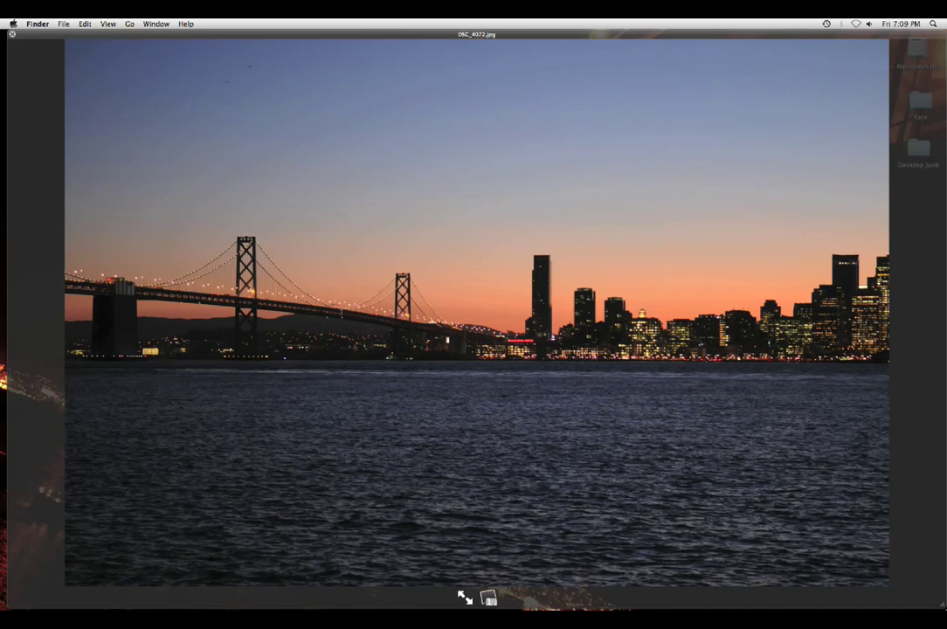
key(Down)
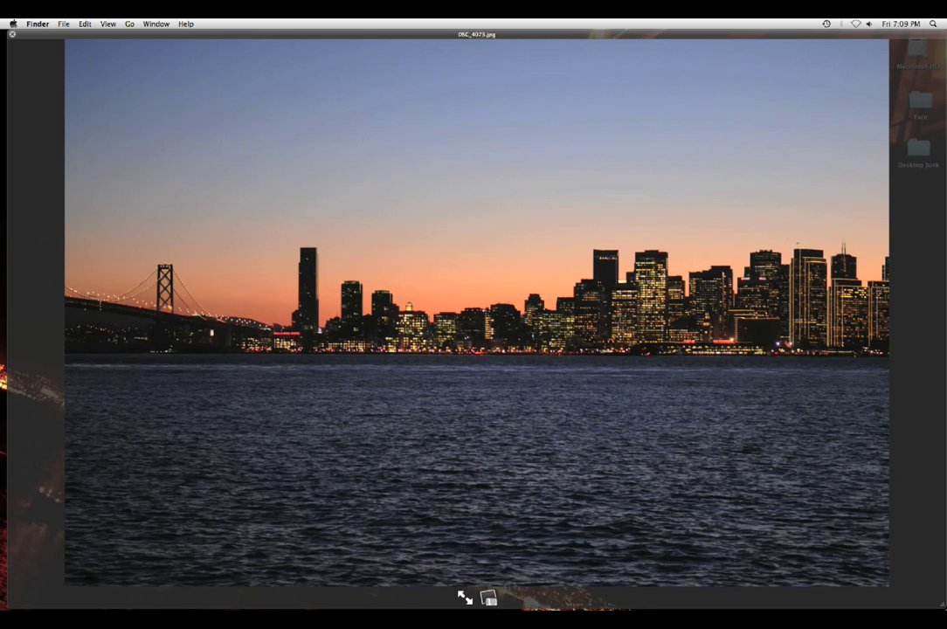
key(Down)
key(Down)
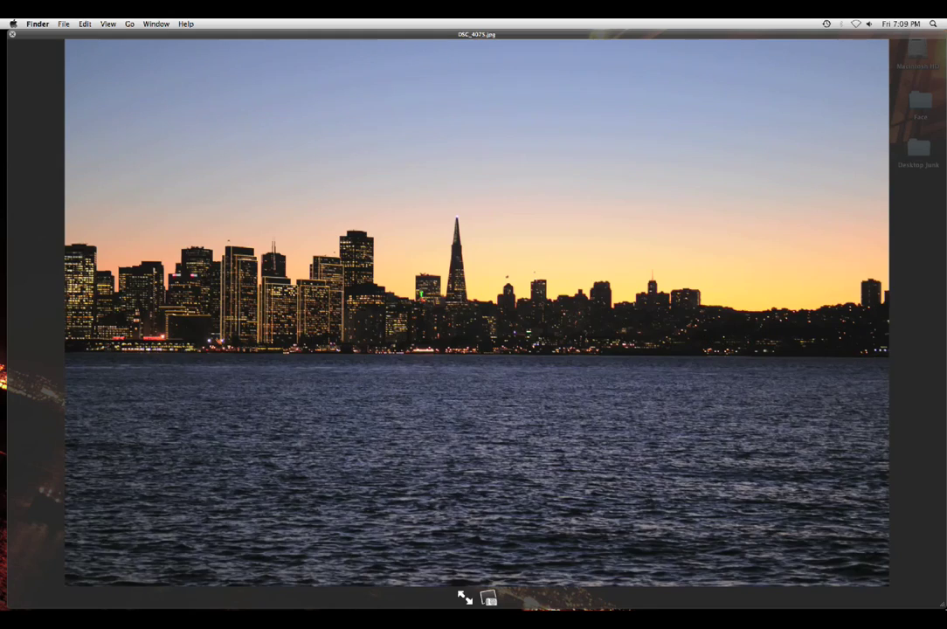
key(Down)
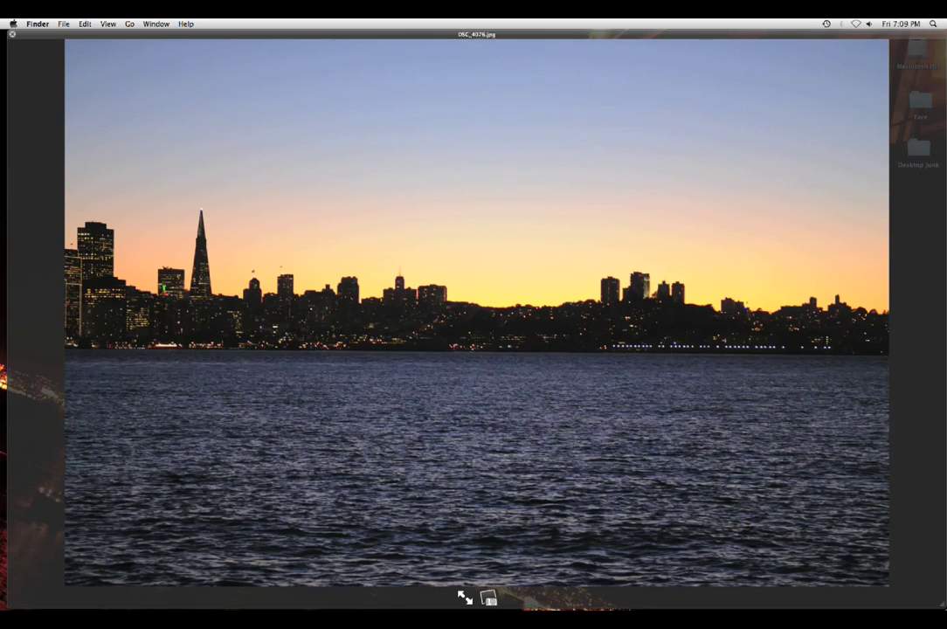
key(Down)
key(Down)
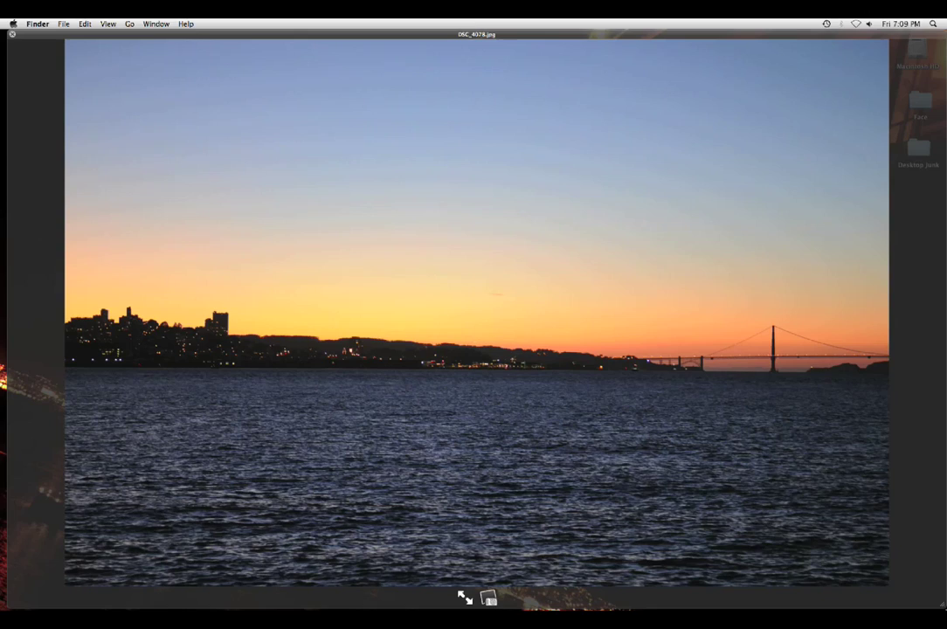
key(Down)
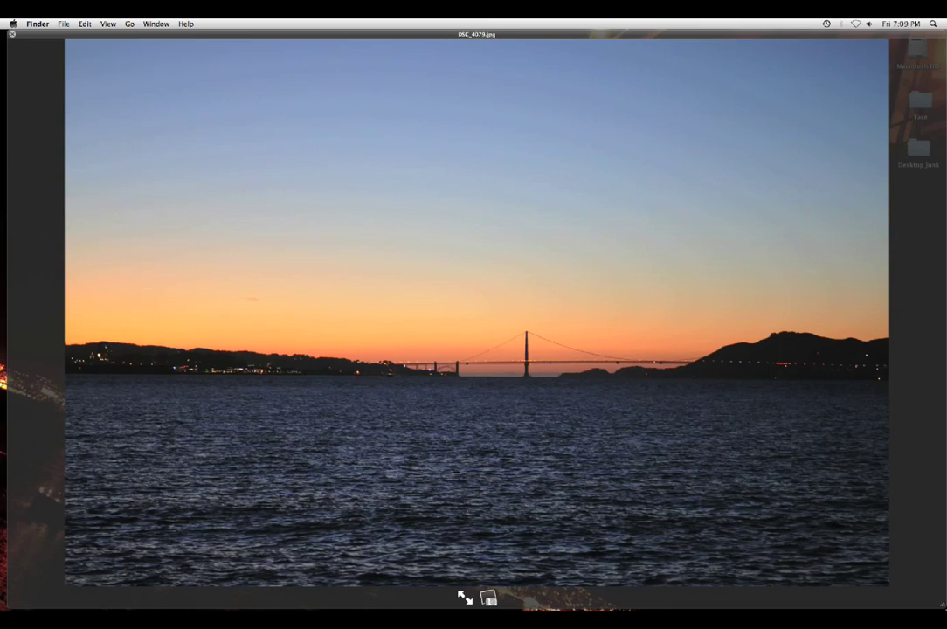
key(Up)
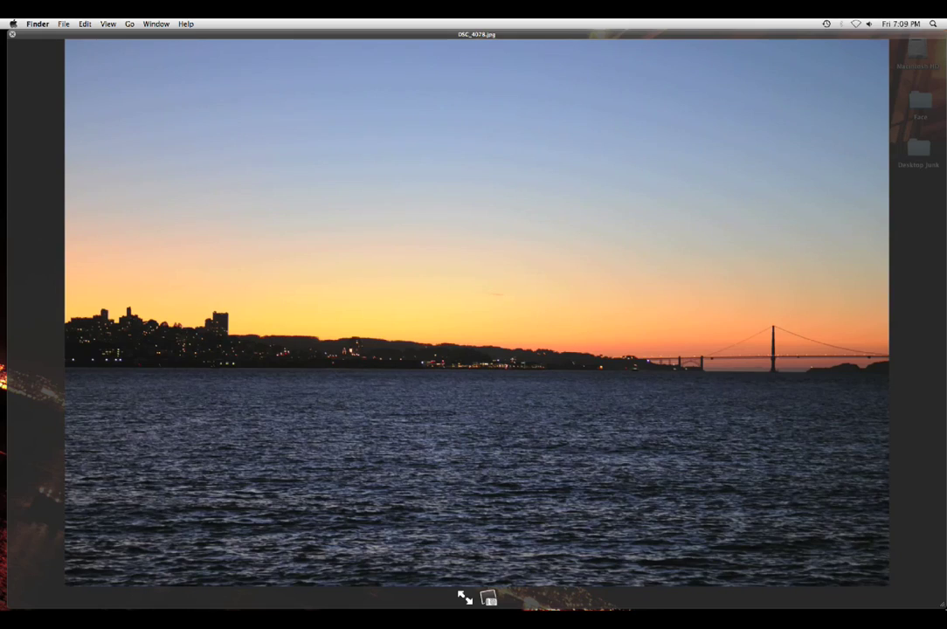
key(Up)
key(Up)
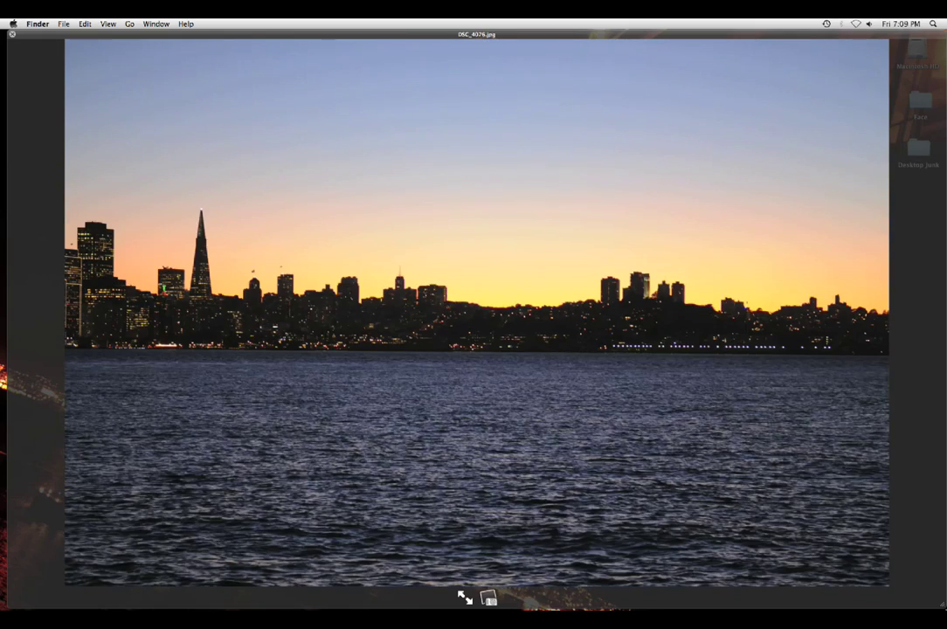
key(Up)
key(Up)
key(Up)
key(Up)
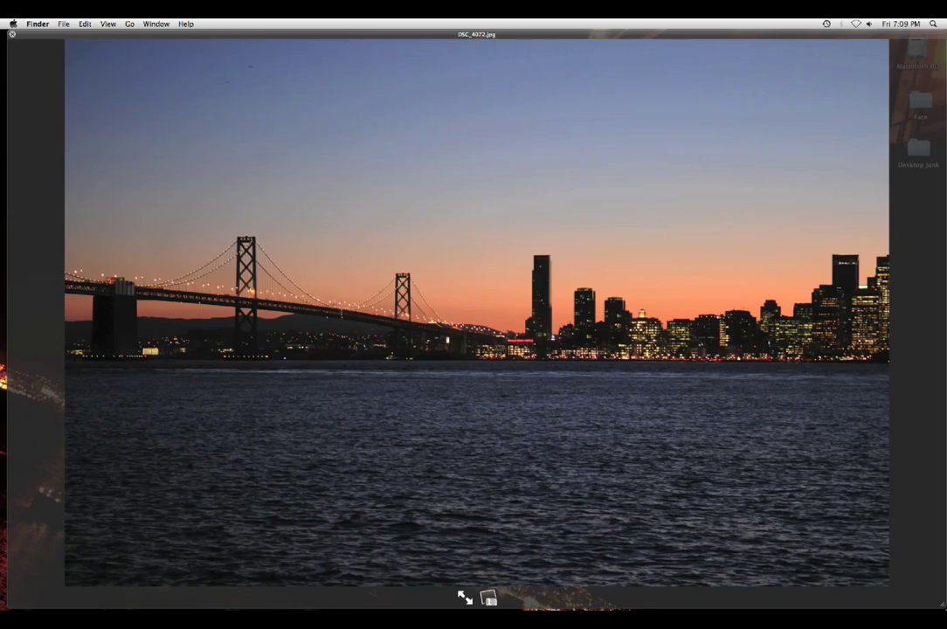
key(Up)
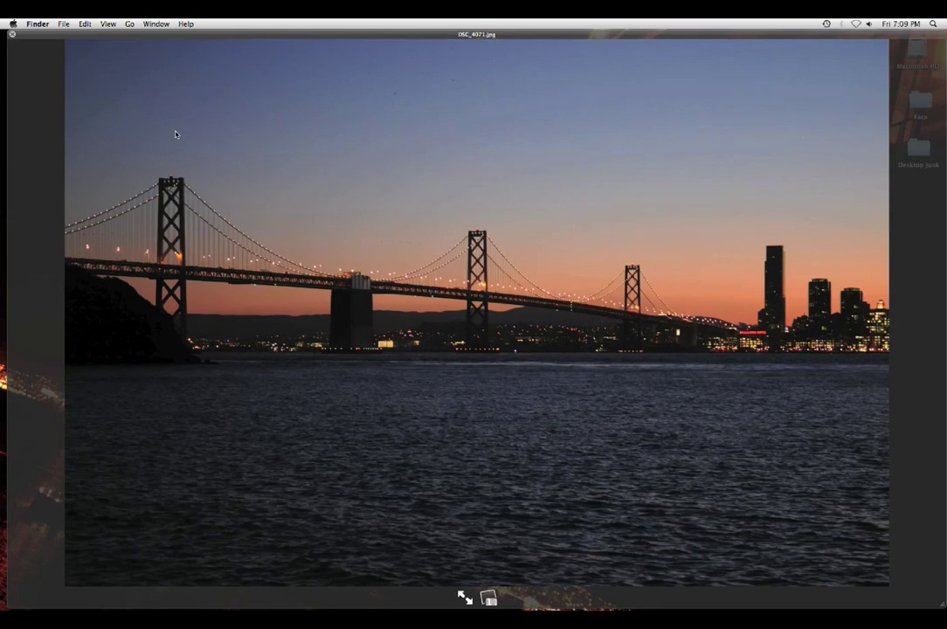
Close the Quick Look preview and the San Francisco Panorama folder window
click(11, 35)
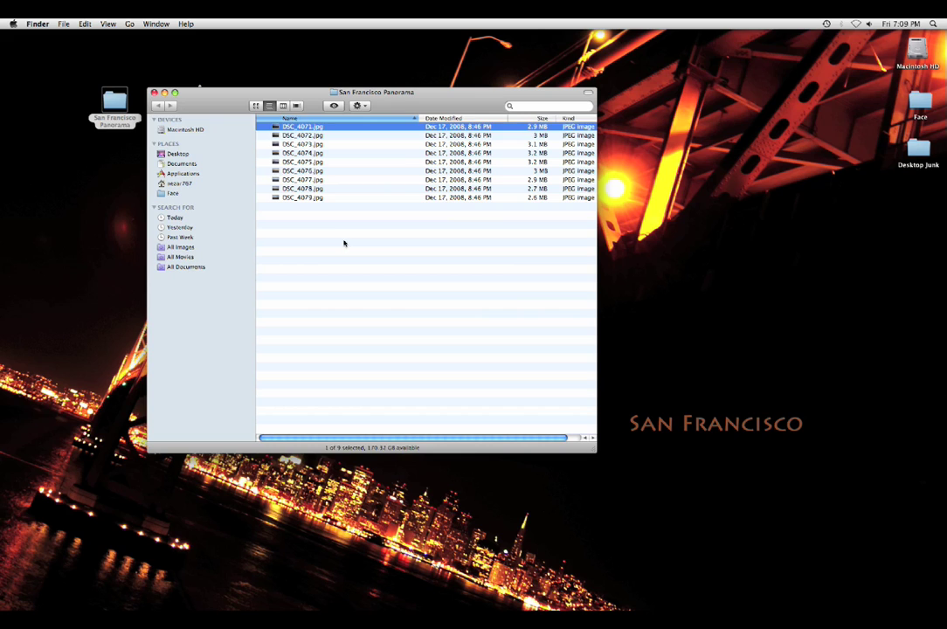
click(344, 243)
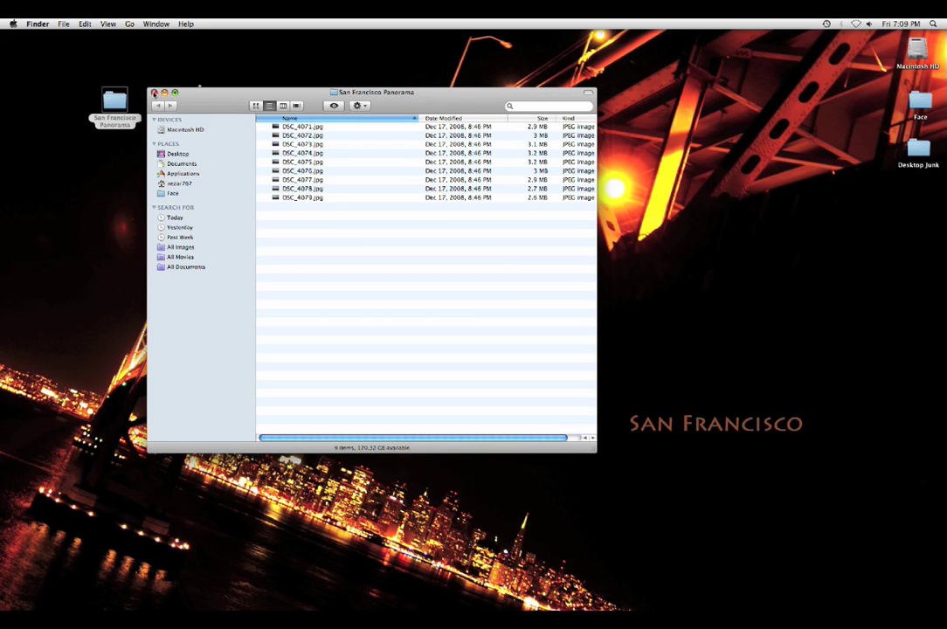
click(153, 93)
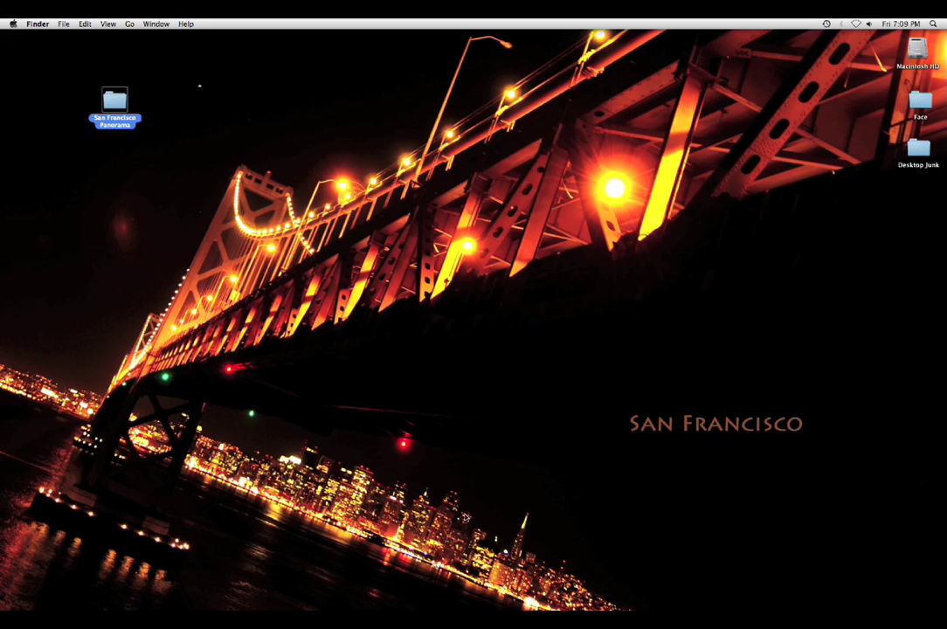
mouse_move(496, 592)
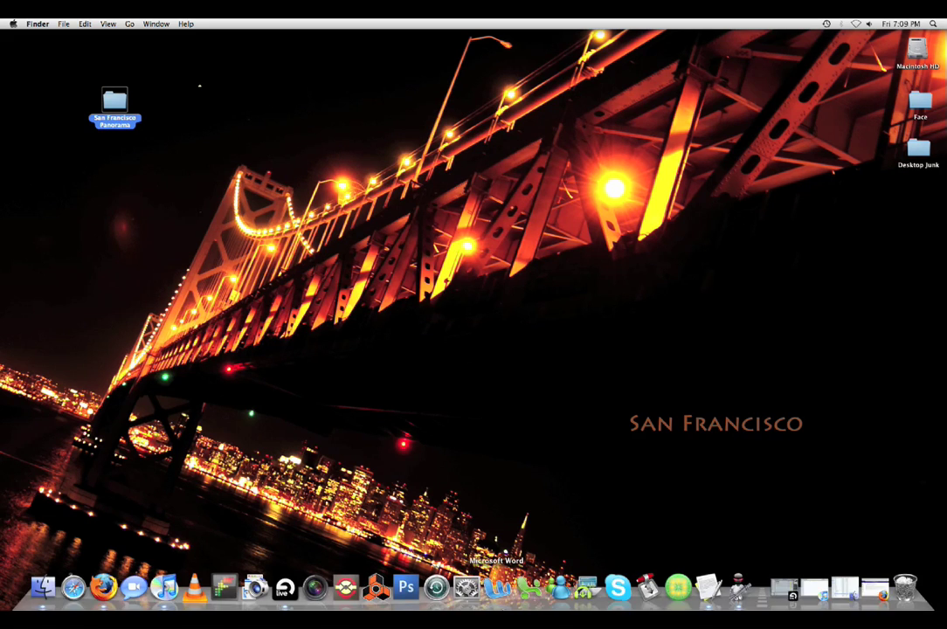
Launch Photoshop CS3 and bring up the File > Automate submenu
click(407, 588)
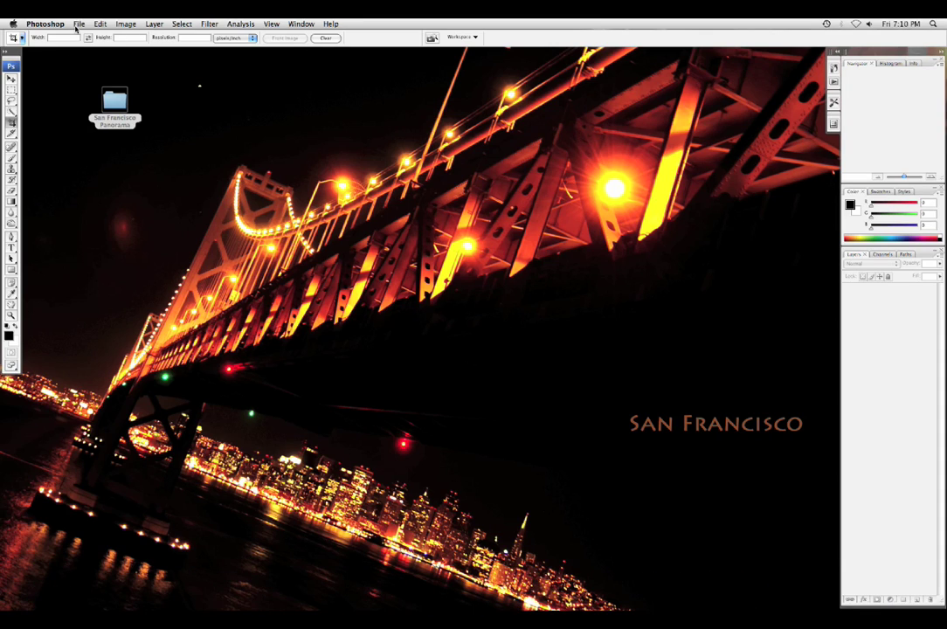
click(68, 23)
mouse_move(109, 224)
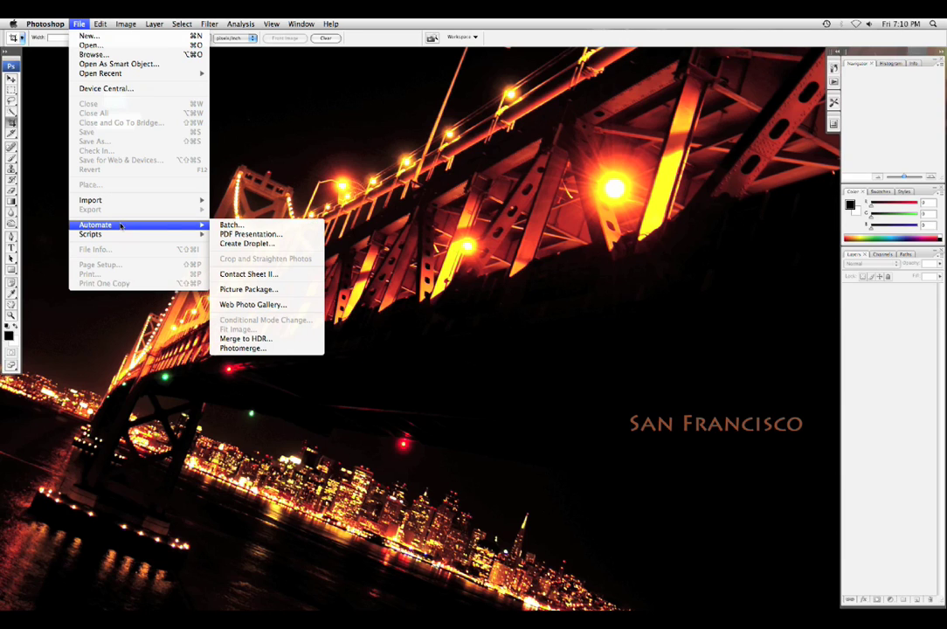
Choose Photomerge from File > Automate
click(249, 348)
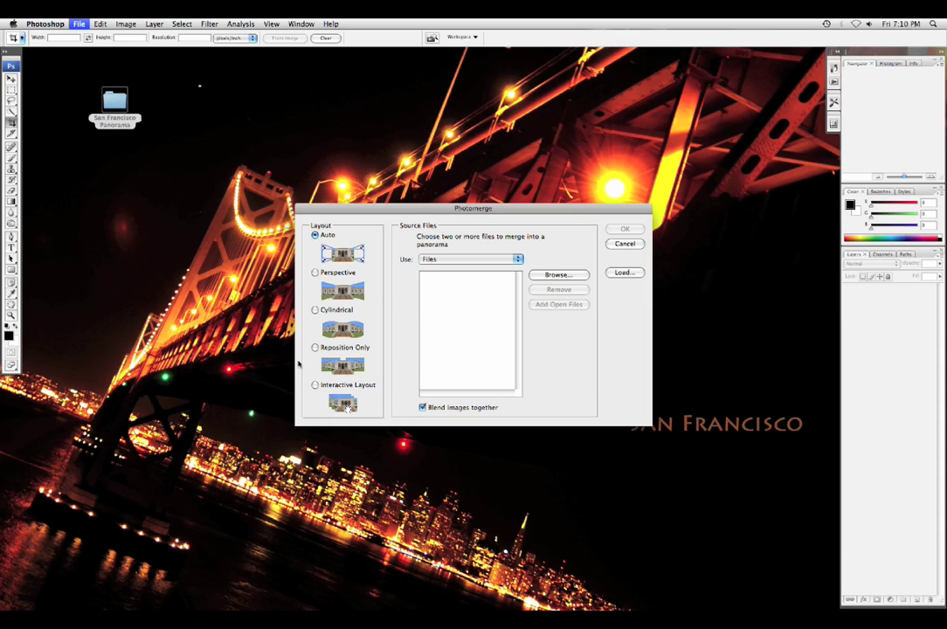
Add all nine photos, DSC_4071.jpg through DSC_4079.jpg, as Photomerge source files
click(580, 276)
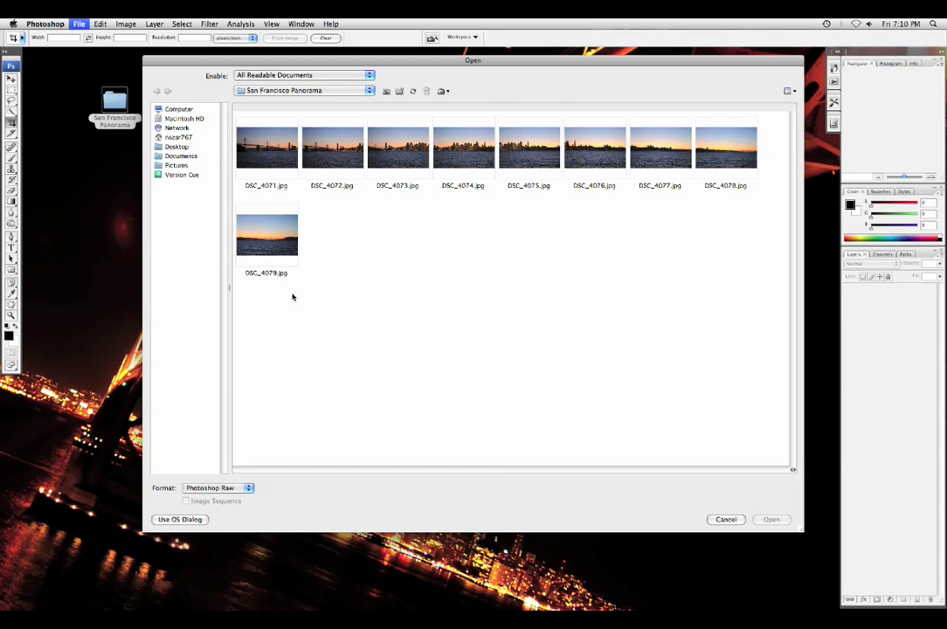
click(279, 248)
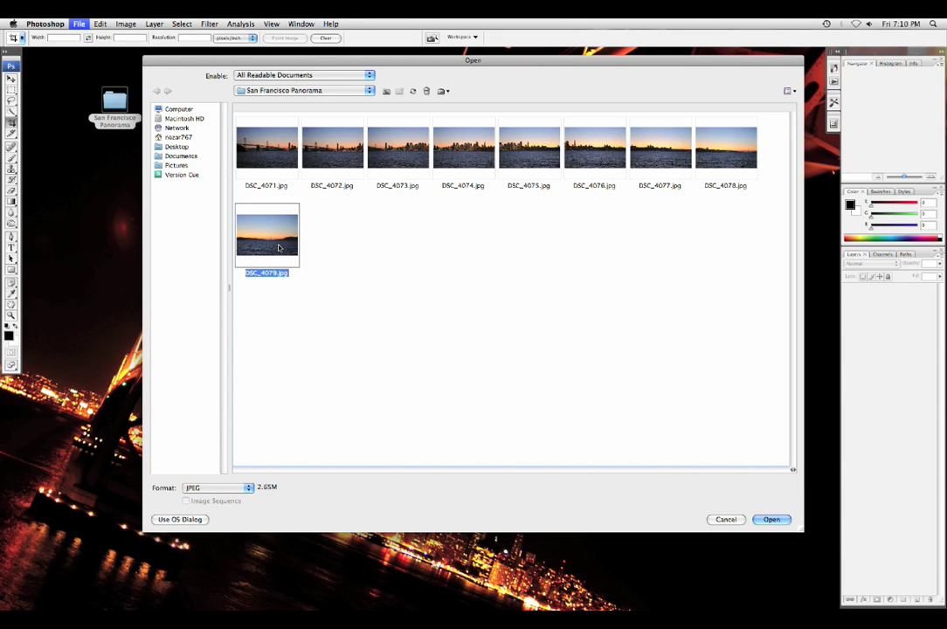
key(super+a)
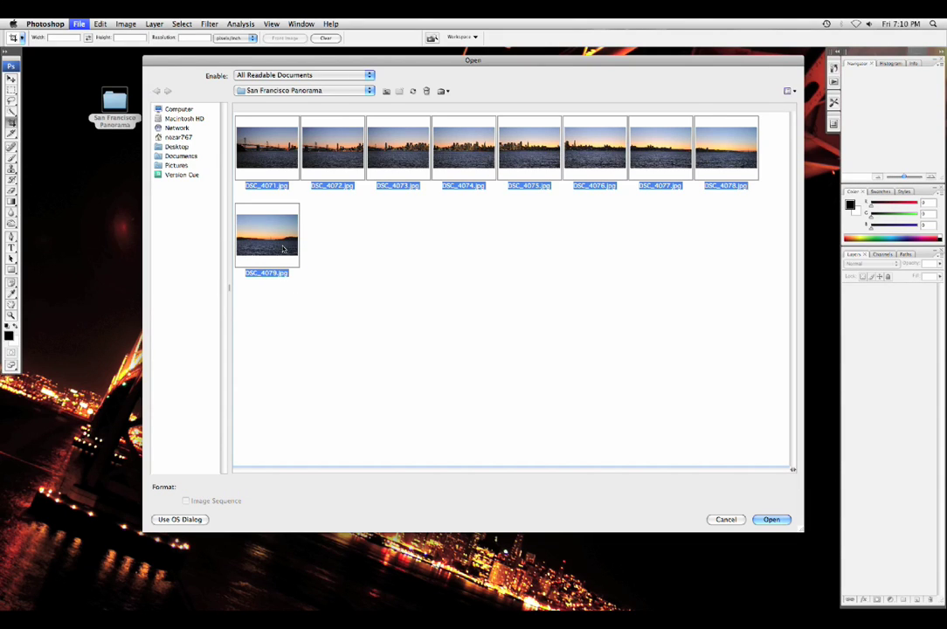
click(769, 519)
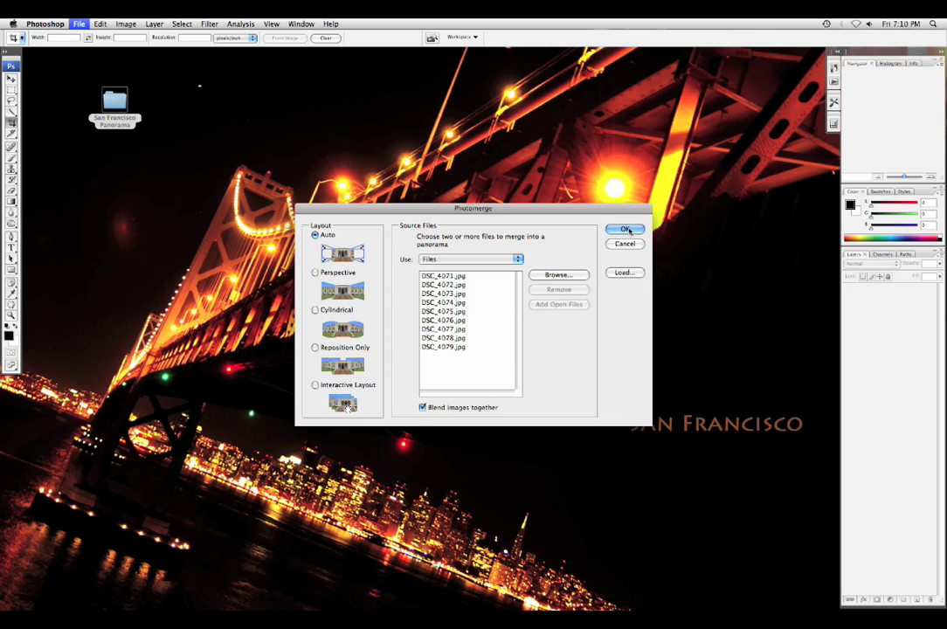
Run Photomerge with Auto layout and blending to build Untitled_Panorama1
click(627, 230)
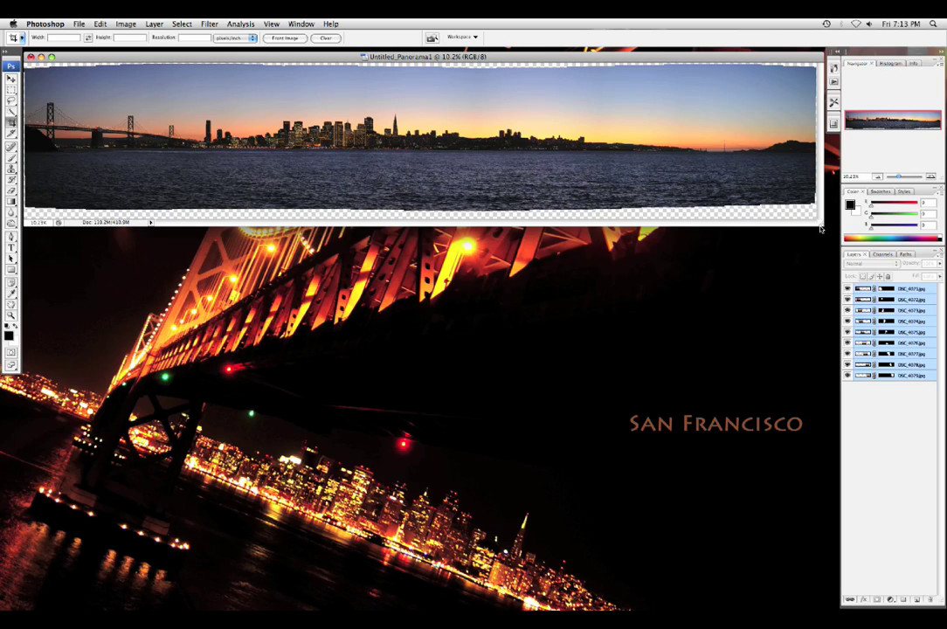
Enlarge the document window and crop the panorama just inside its ragged transparent edges
drag(818, 222, 836, 582)
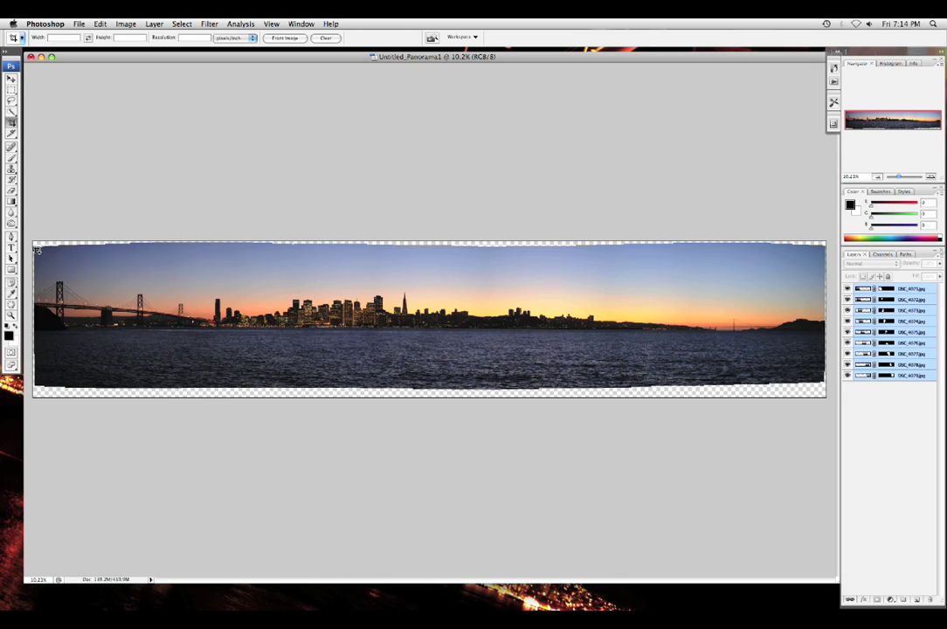
drag(36, 249, 816, 378)
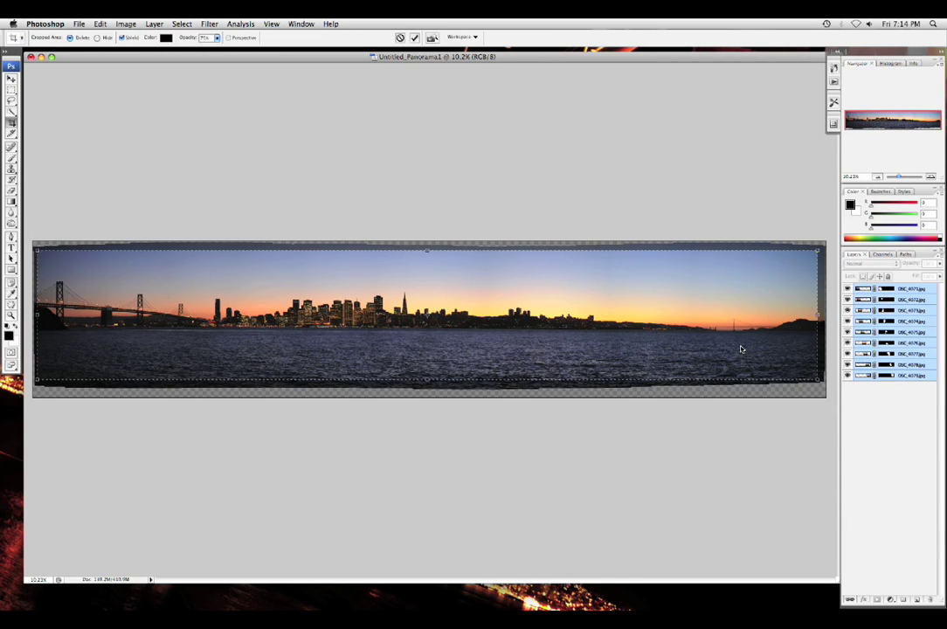
right_click(741, 349)
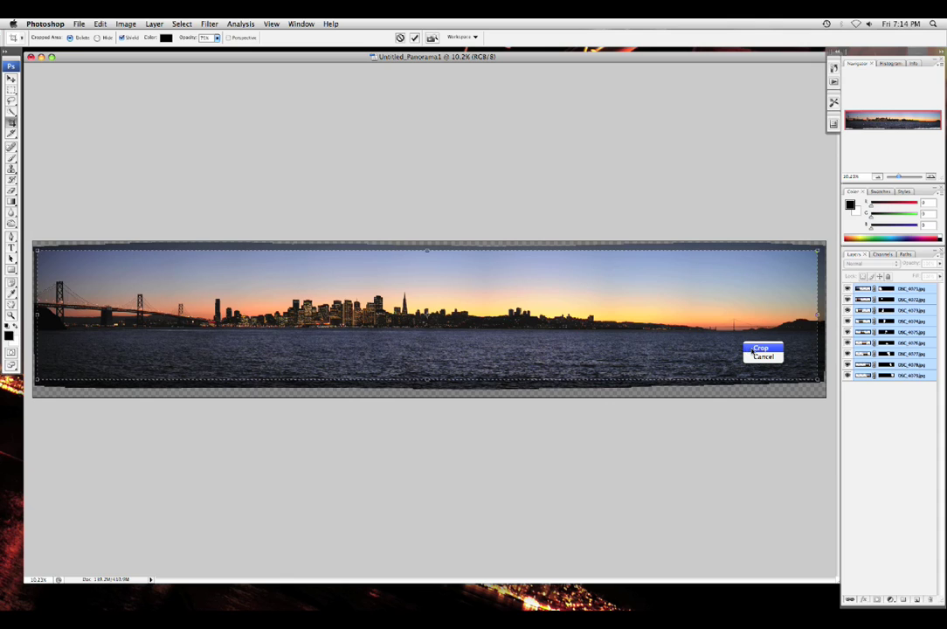
click(750, 351)
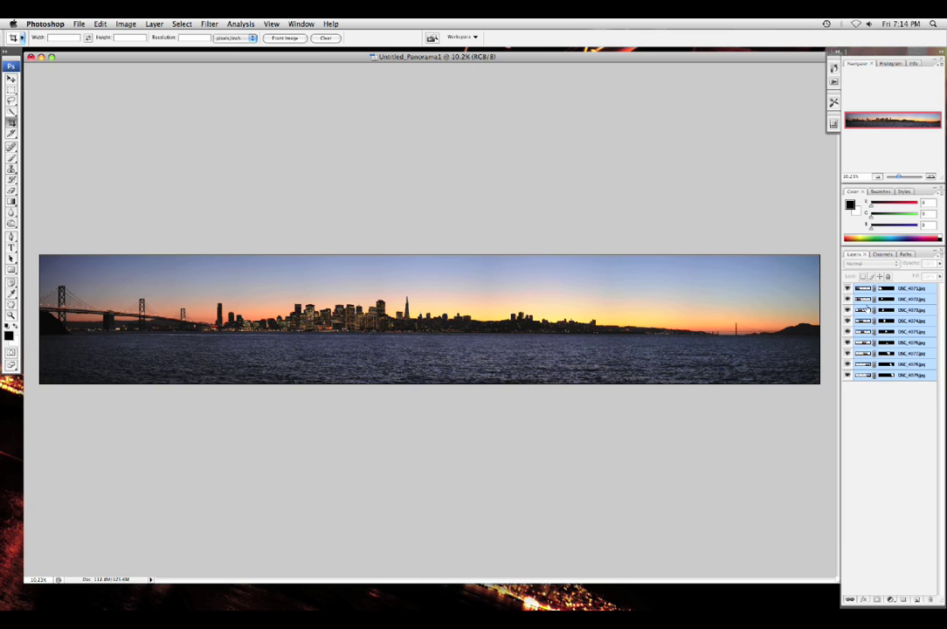
Merge the nine masked layers into the single layer DSC_4071.jpg and reselect it
right_click(853, 299)
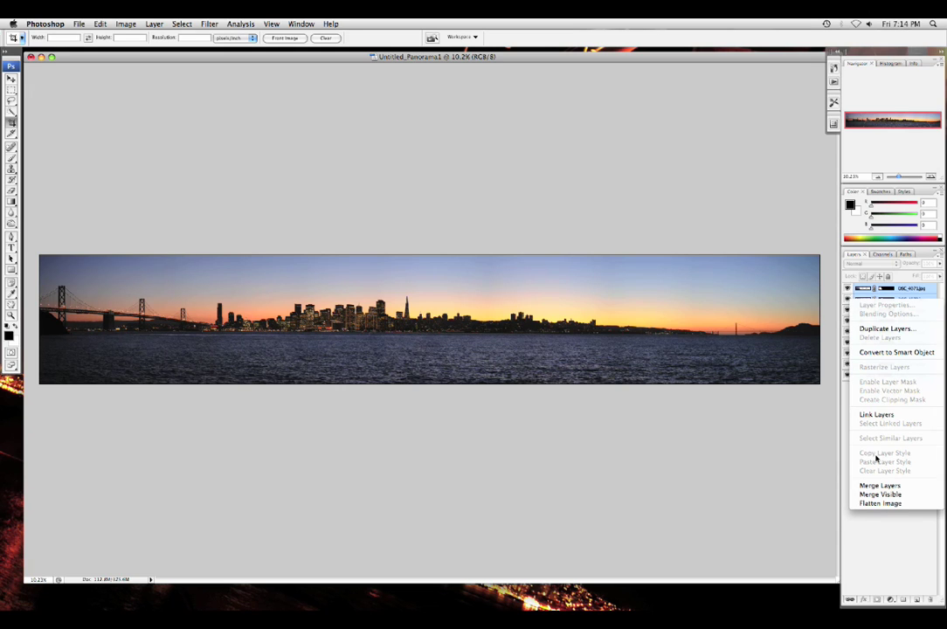
click(878, 485)
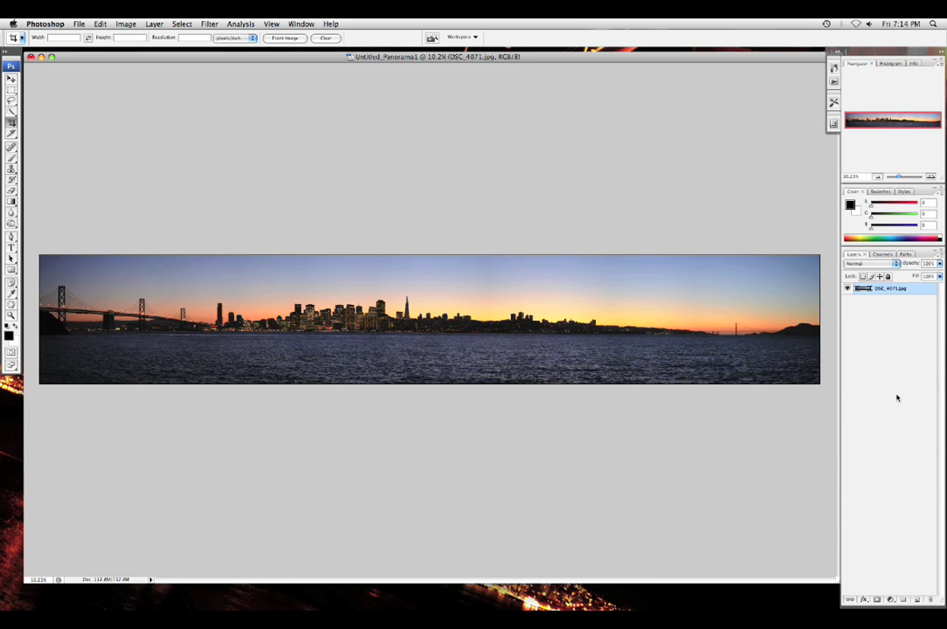
click(869, 318)
click(887, 288)
Save as JPEG 'San Francisco Panorama', quality 4 (Low), Baseline Standard
click(80, 25)
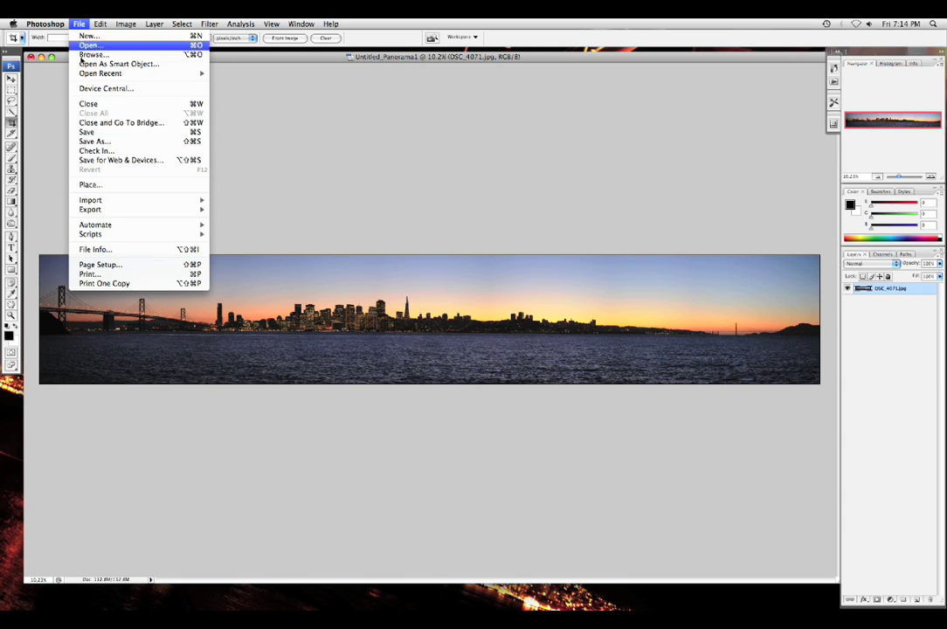
click(90, 144)
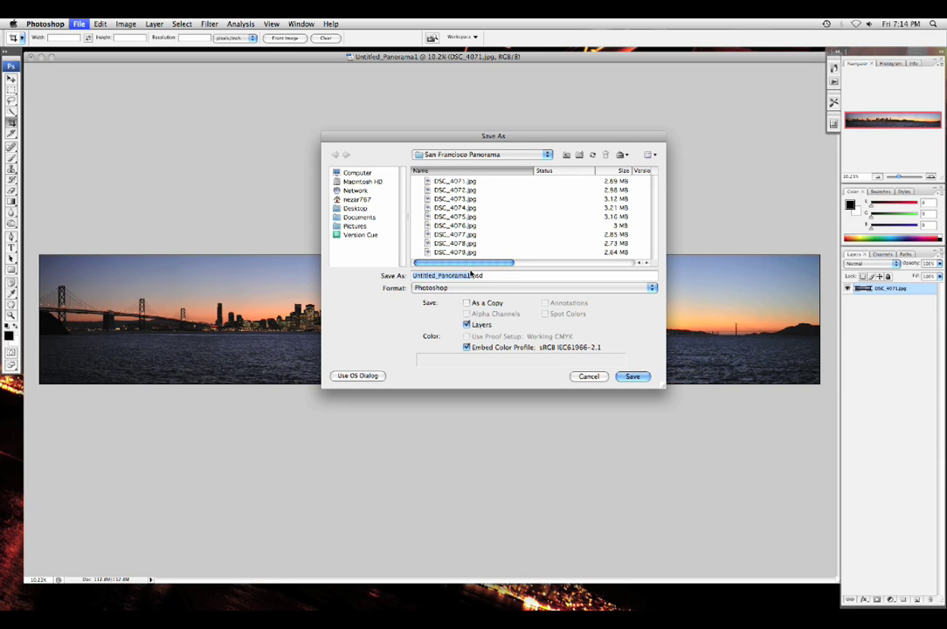
text(San Francisco Panorama)
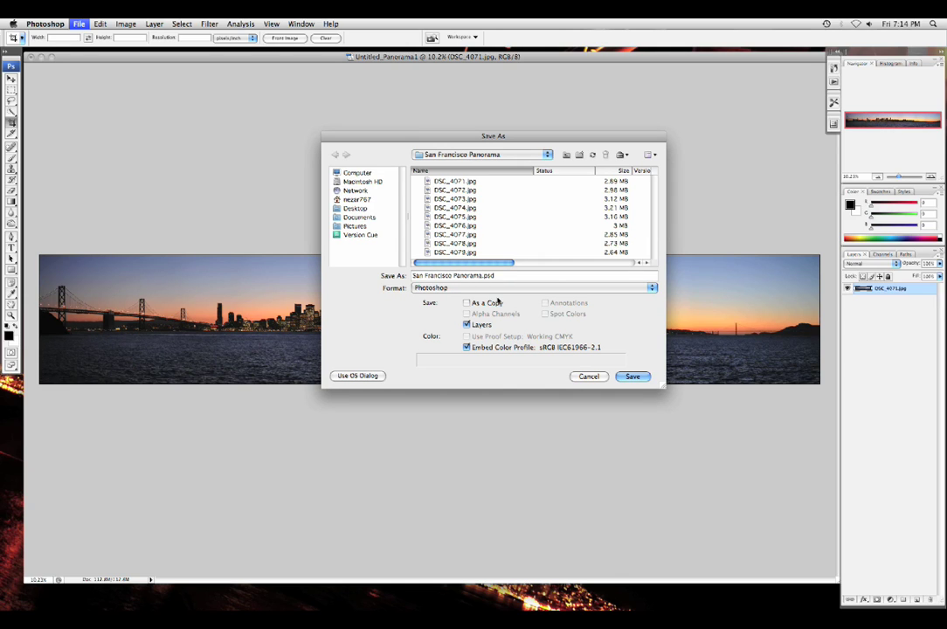
click(485, 289)
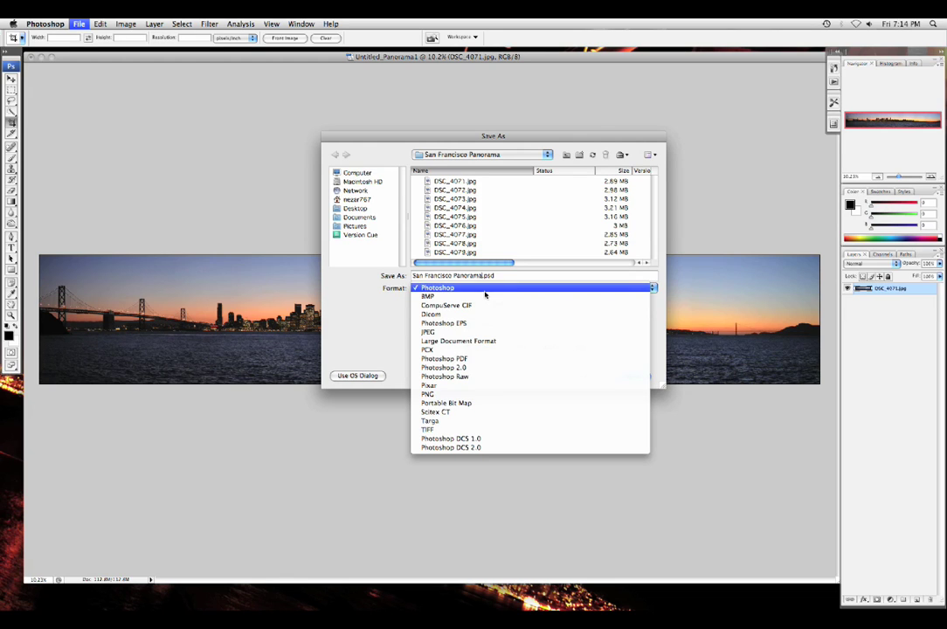
click(454, 332)
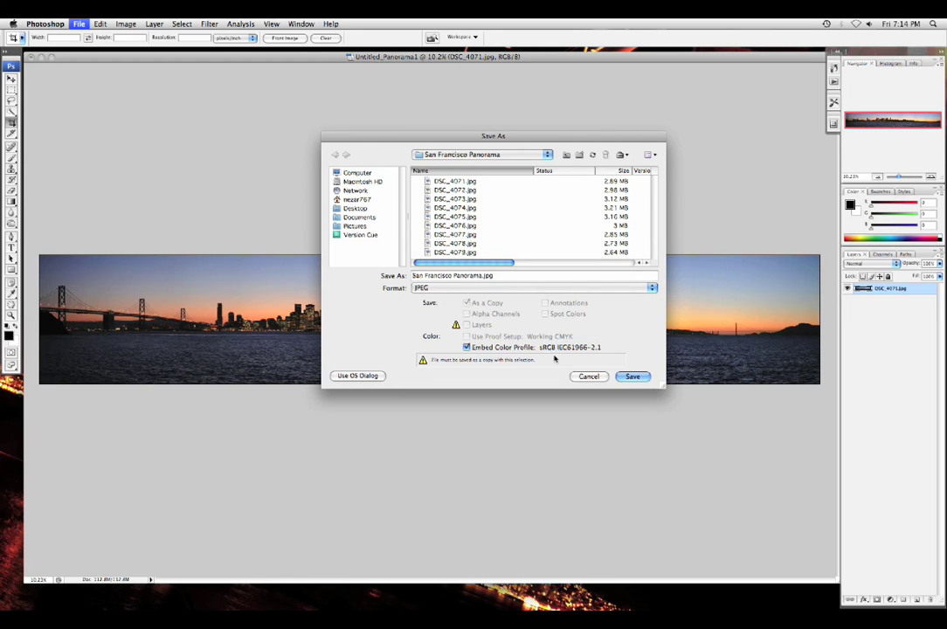
click(632, 377)
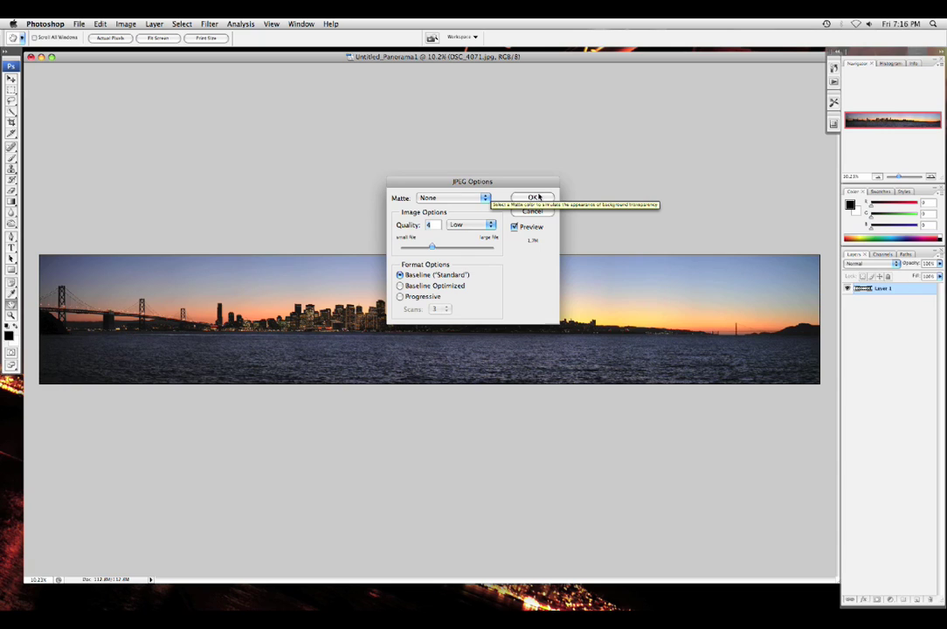
click(532, 197)
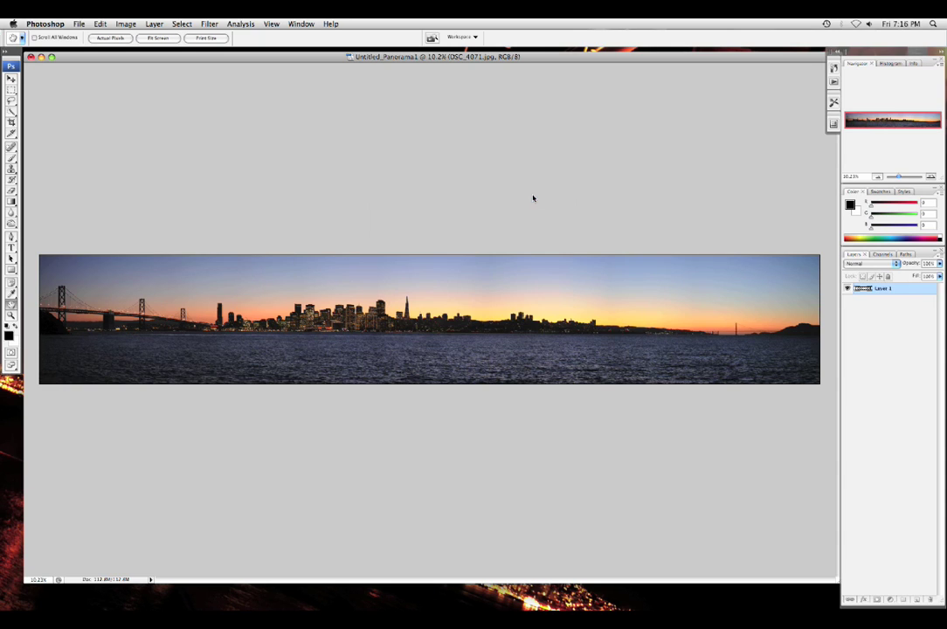
Switch to the Crop tool, then hide all Photoshop windows to reveal the desktop
key(c)
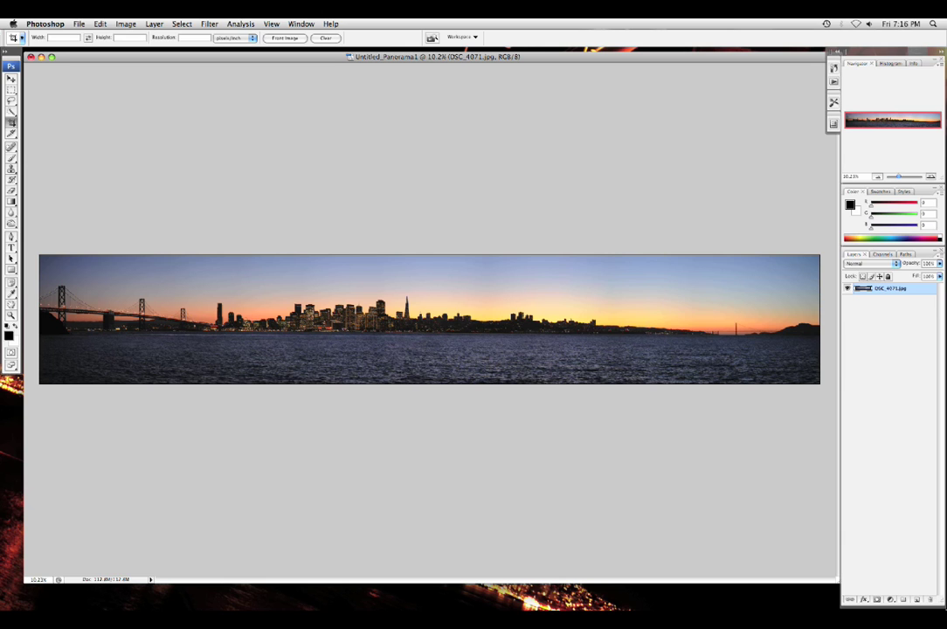
mouse_move(792, 597)
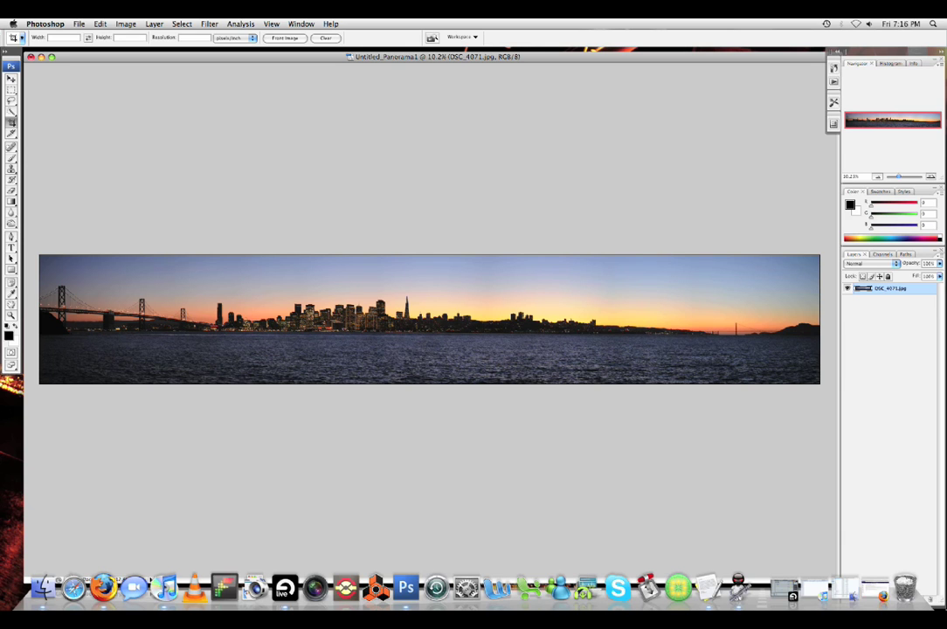
key(F11)
key(F11)
key(F11)
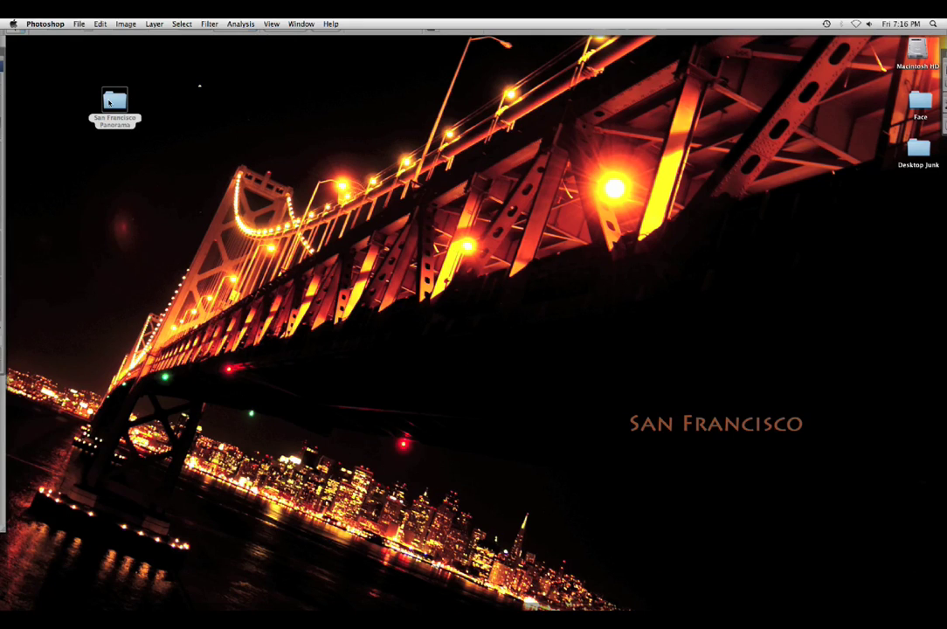
Open the San Francisco Panorama folder and select San Francisco Panorama.jpg
click(110, 102)
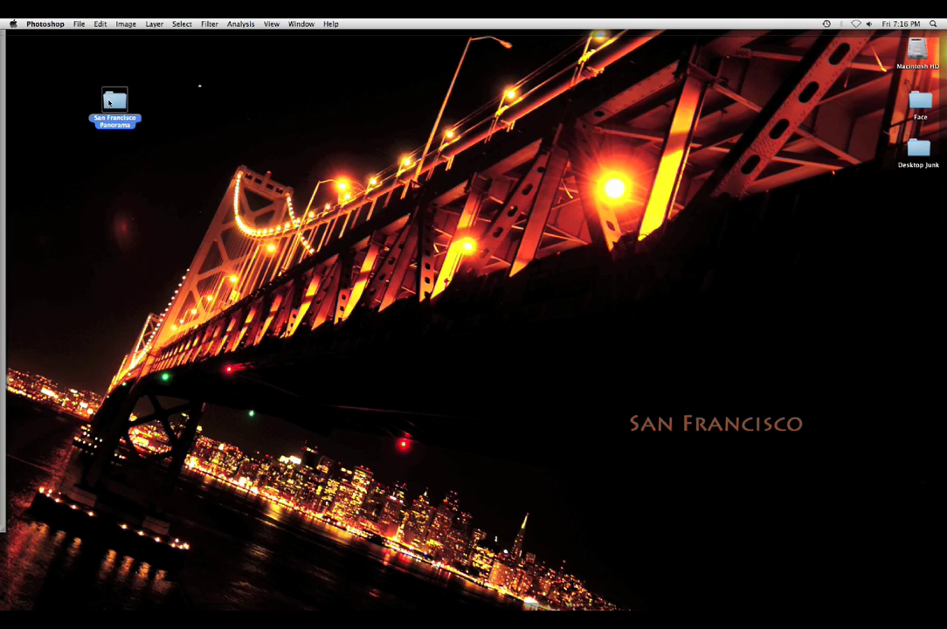
double_click(109, 102)
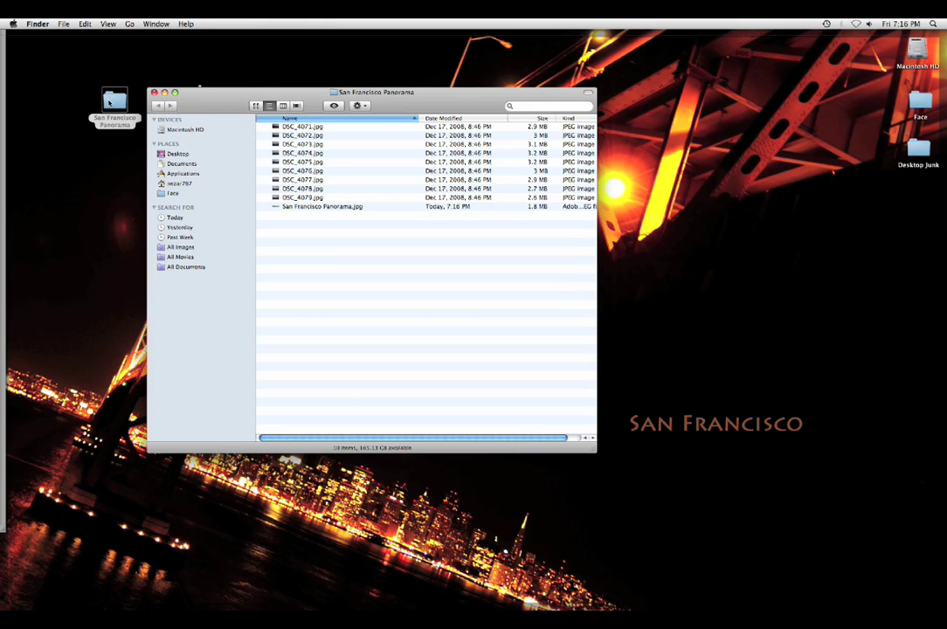
click(345, 207)
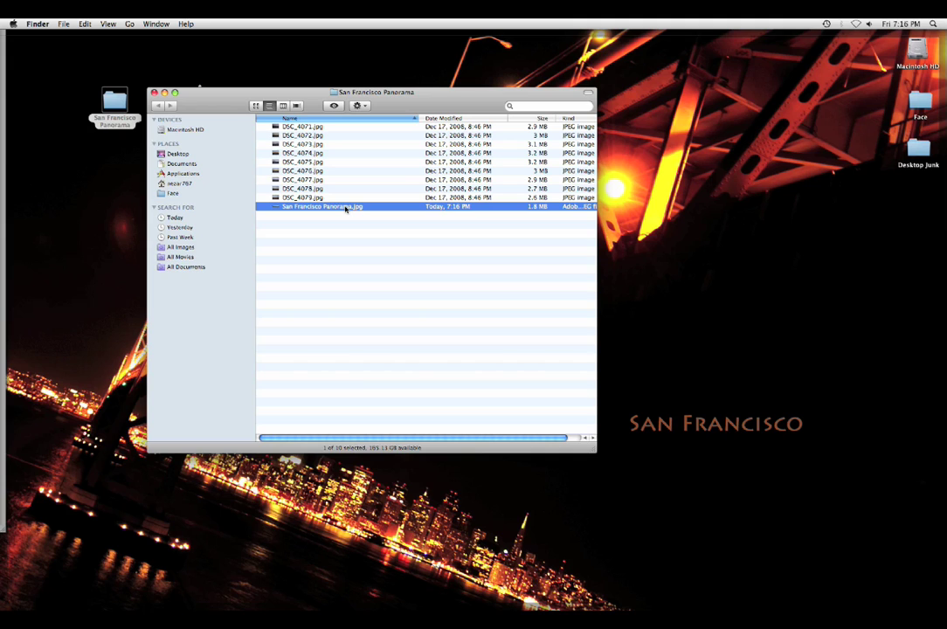
Preview San Francisco Panorama.jpg in Quick Look and enlarge it to full screen
key(space)
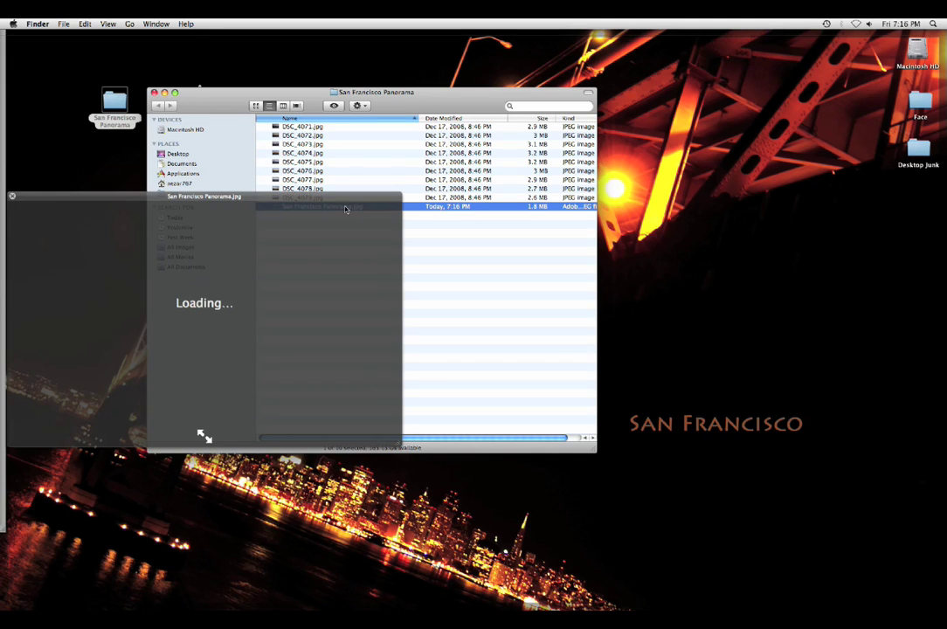
drag(345, 210, 348, 43)
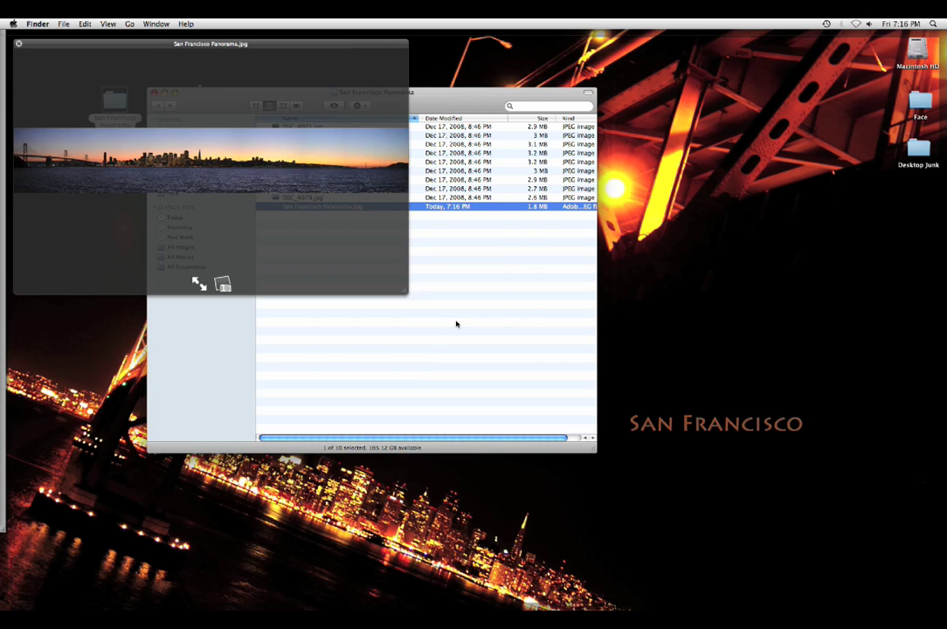
key(super+alt+y)
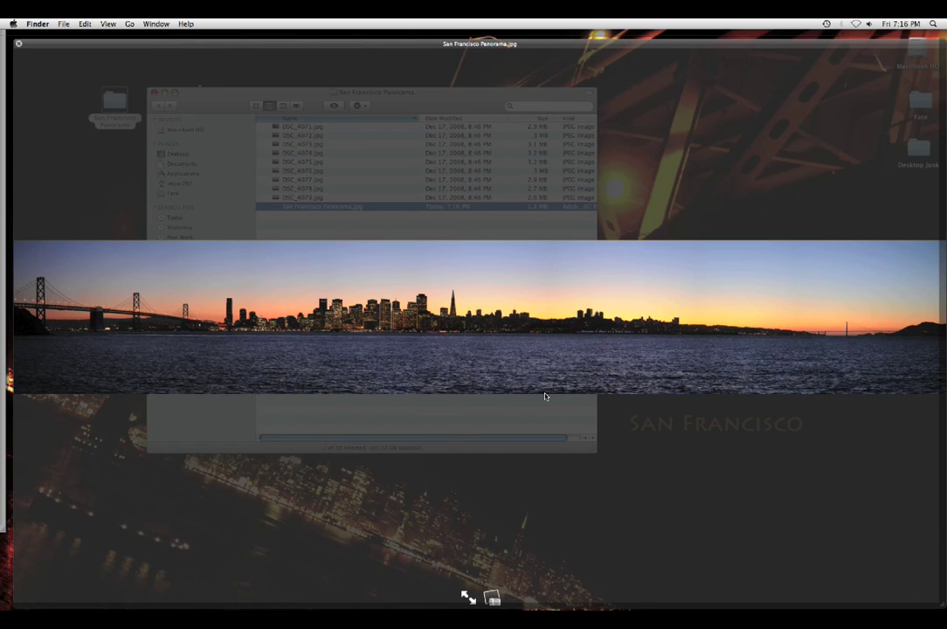